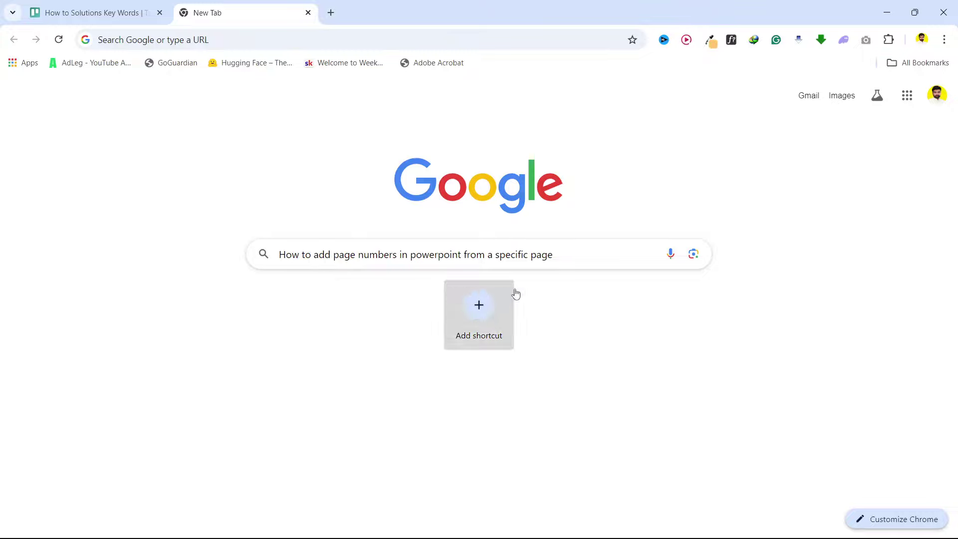
- Minimize the Chrome window to reveal the desktop
{"action": "left_click", "coordinate": [887, 15]}
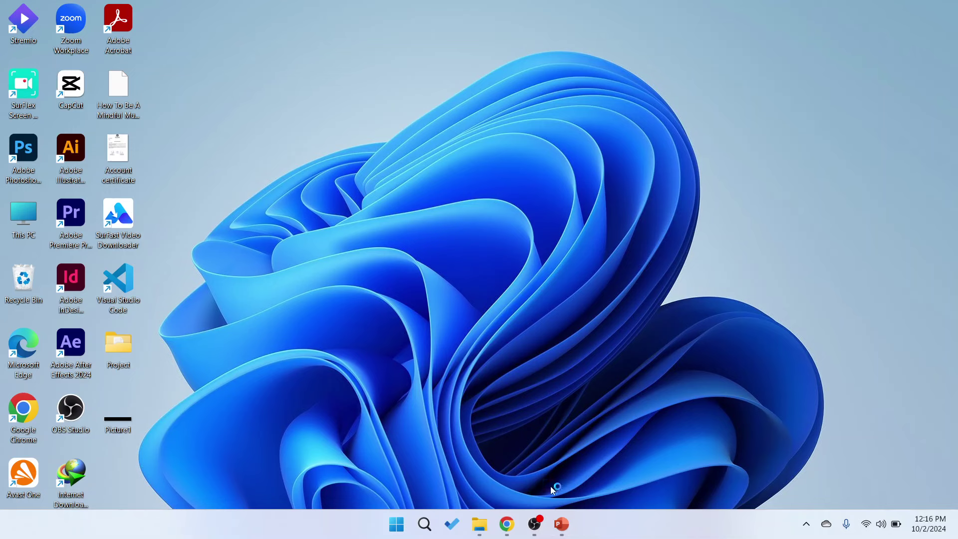
- Bring PowerPoint forward and enter Slide Master view on the top master slide
{"action": "left_click", "coordinate": [561, 522]}
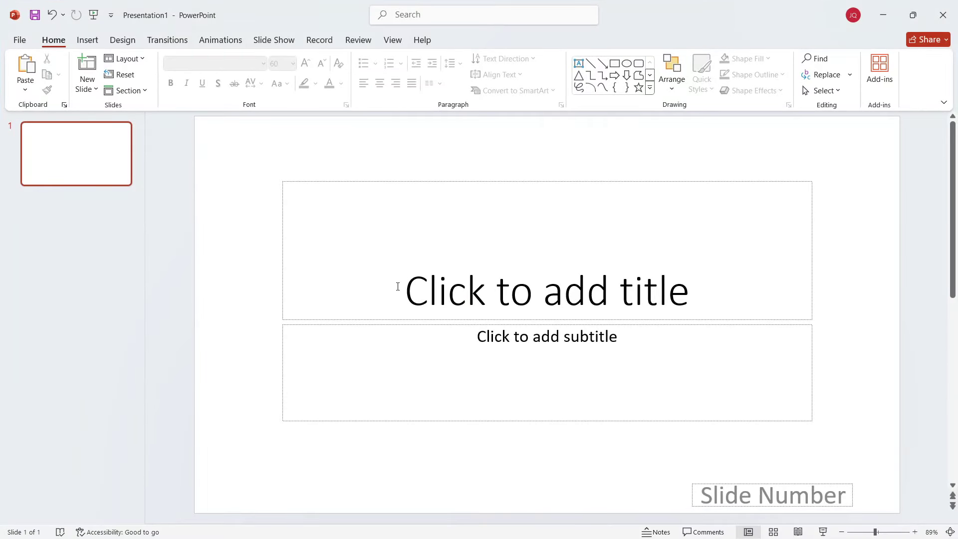
{"action": "left_click", "coordinate": [392, 39]}
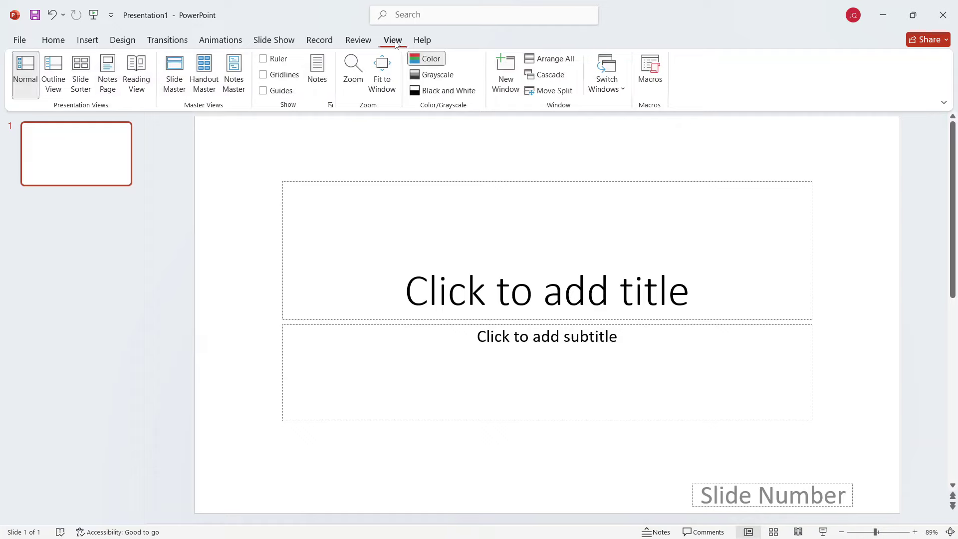
{"action": "left_click", "coordinate": [193, 83]}
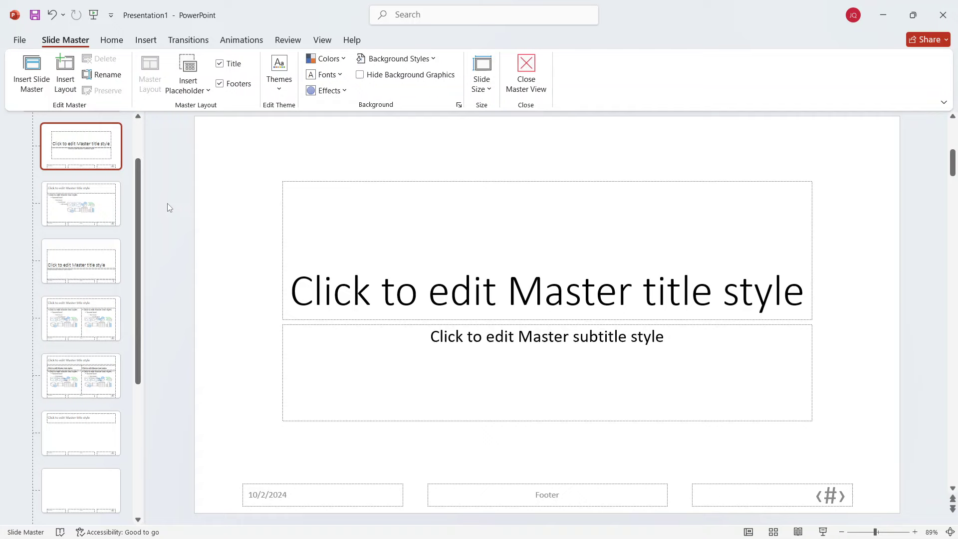
{"action": "left_click", "coordinate": [75, 164]}
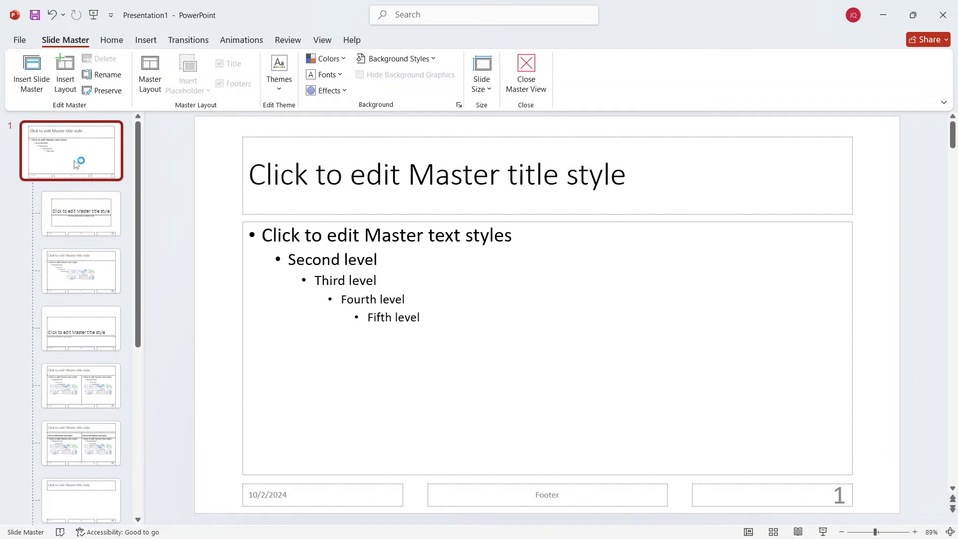
- Enable slide numbers in Header & Footer and apply them to all slides
{"action": "left_click", "coordinate": [147, 40]}
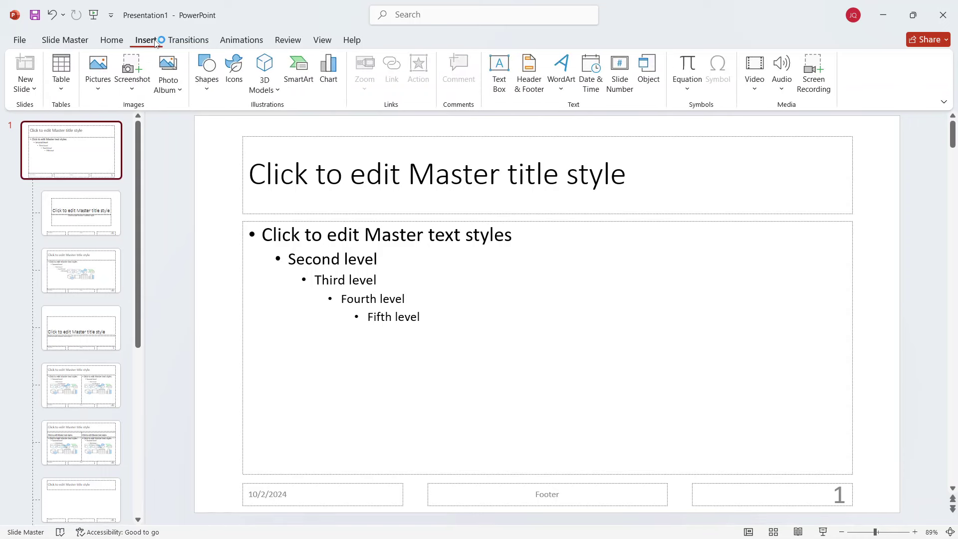
{"action": "left_click", "coordinate": [531, 69]}
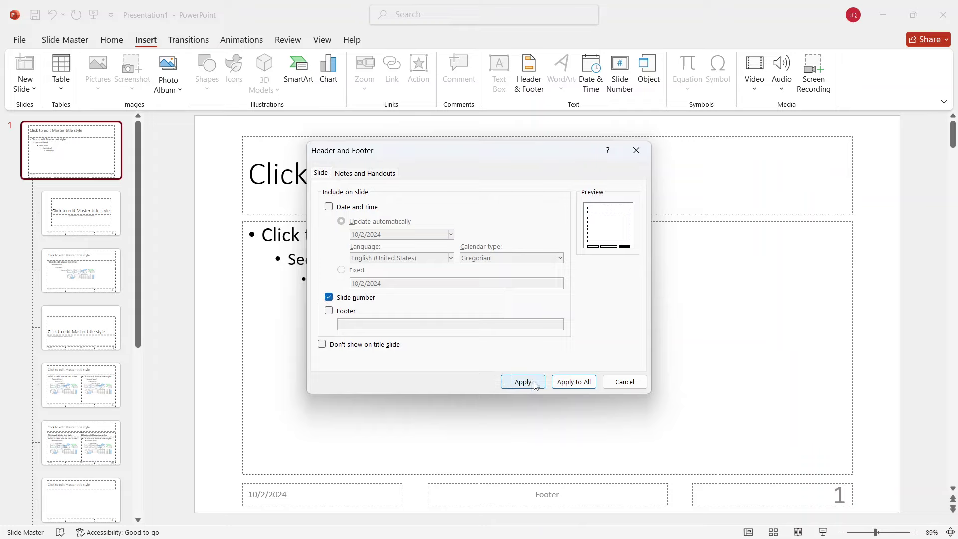
{"action": "left_click", "coordinate": [575, 381]}
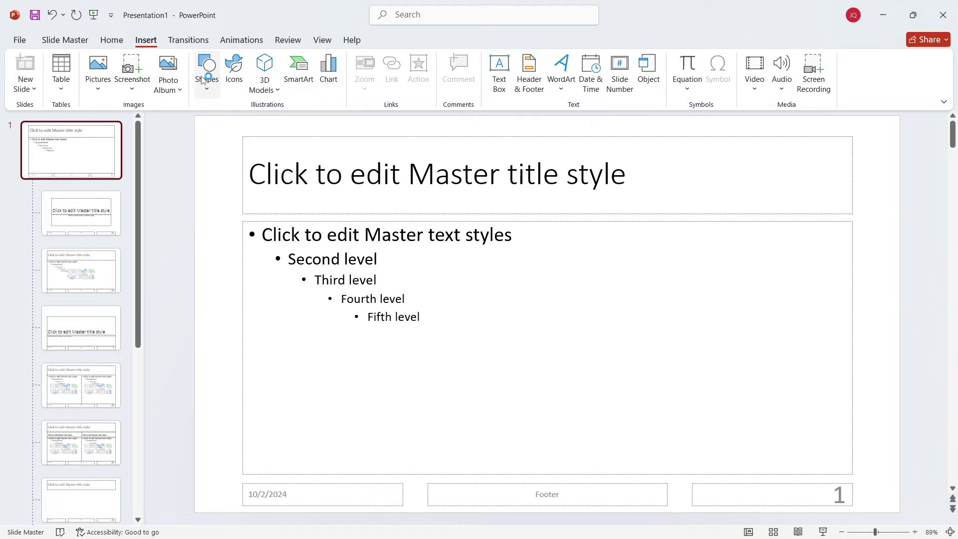
- Set the master's bottom-right slide-number placeholder text to 60 pt
{"action": "left_click", "coordinate": [112, 39]}
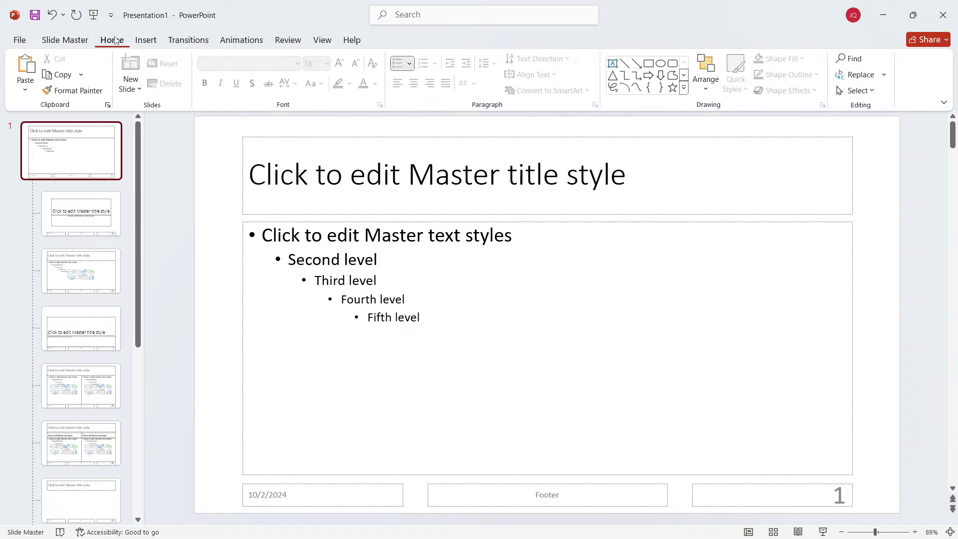
{"action": "double_click", "coordinate": [842, 495]}
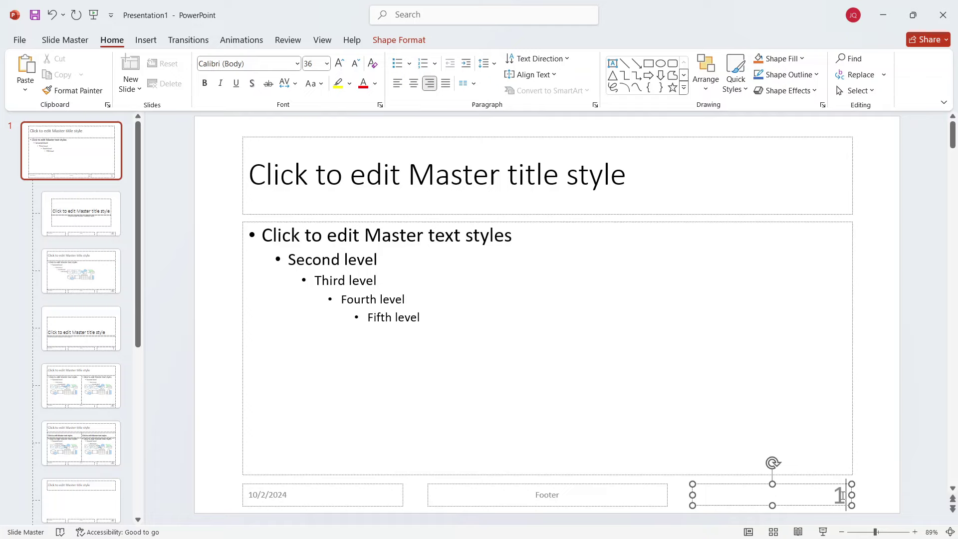
{"action": "left_click", "coordinate": [327, 64]}
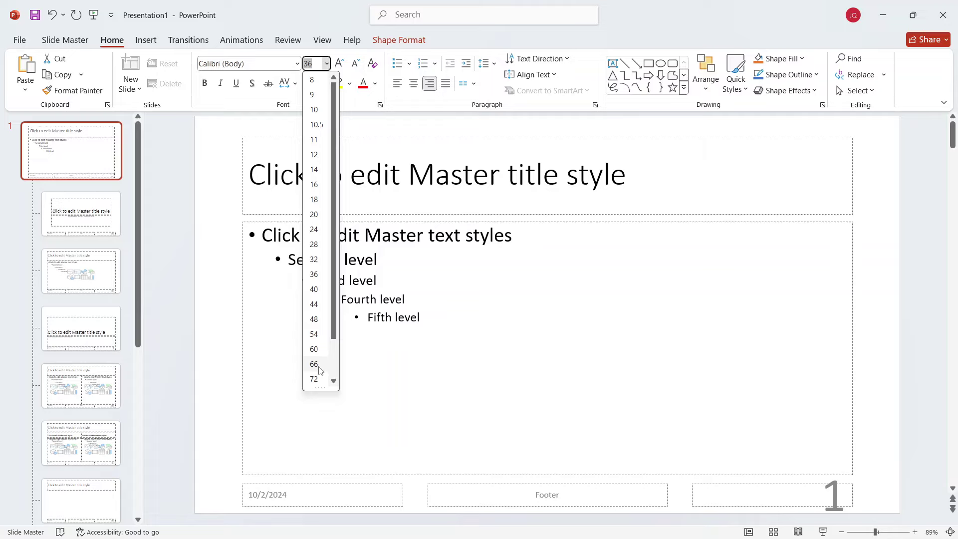
{"action": "left_click", "coordinate": [321, 349]}
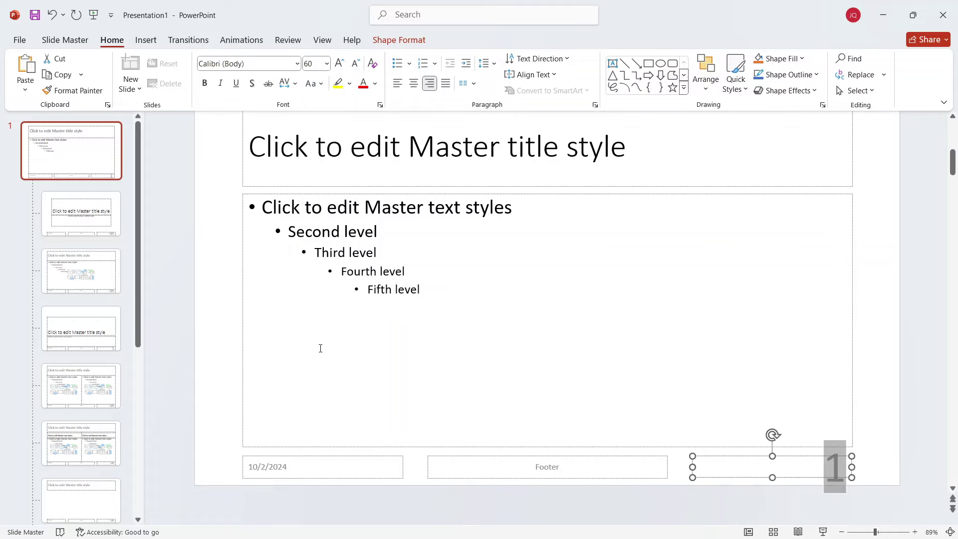
- Close Master View and select the large slide number 1 on slide 1
{"action": "left_click", "coordinate": [64, 40]}
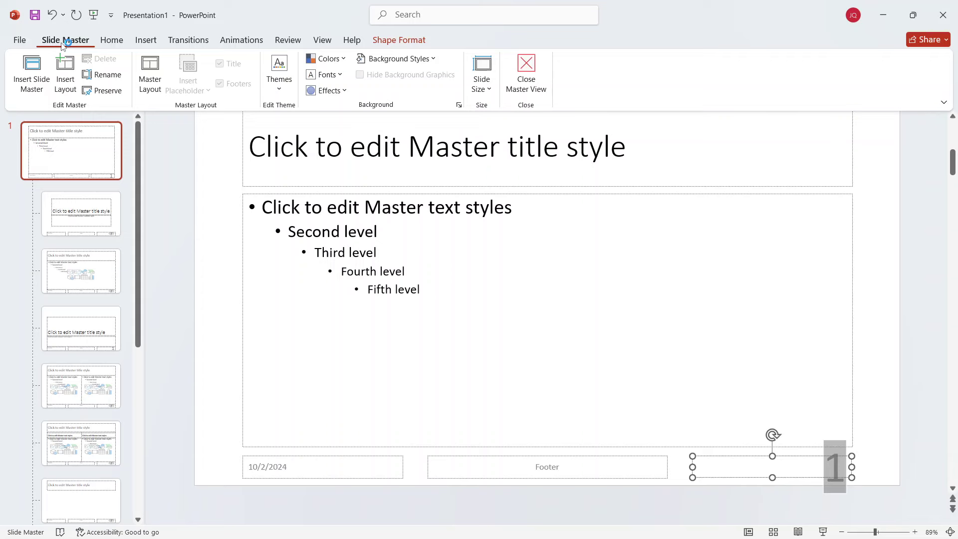
{"action": "left_click", "coordinate": [530, 66]}
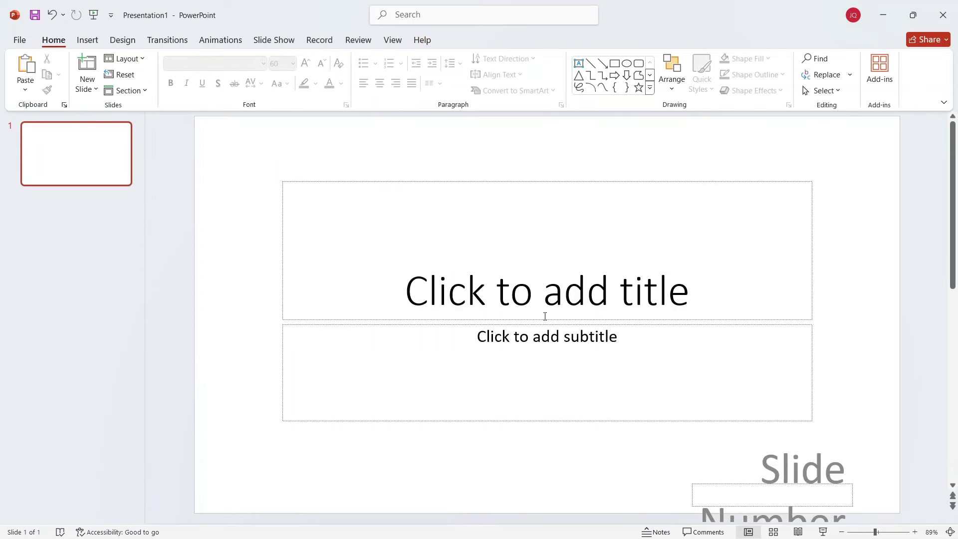
{"action": "scroll", "coordinate": [730, 338], "scroll_direction": "down", "scroll_amount": 1}
{"action": "scroll", "coordinate": [749, 404], "scroll_direction": "down", "scroll_amount": 1}
{"action": "left_click", "coordinate": [813, 470]}
{"action": "type", "text": "1"}
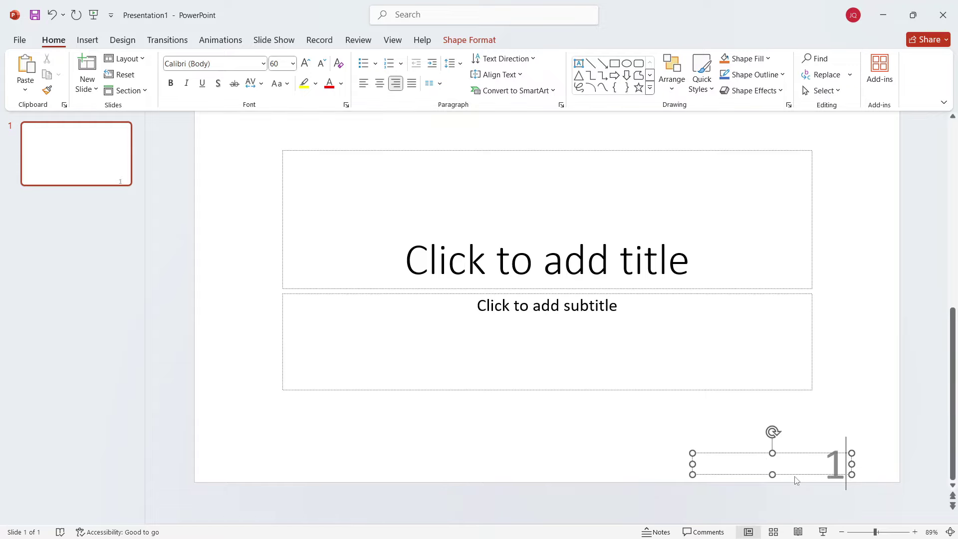
- Insert two Blank-layout slides as slides 2 and 3
{"action": "left_click", "coordinate": [87, 39]}
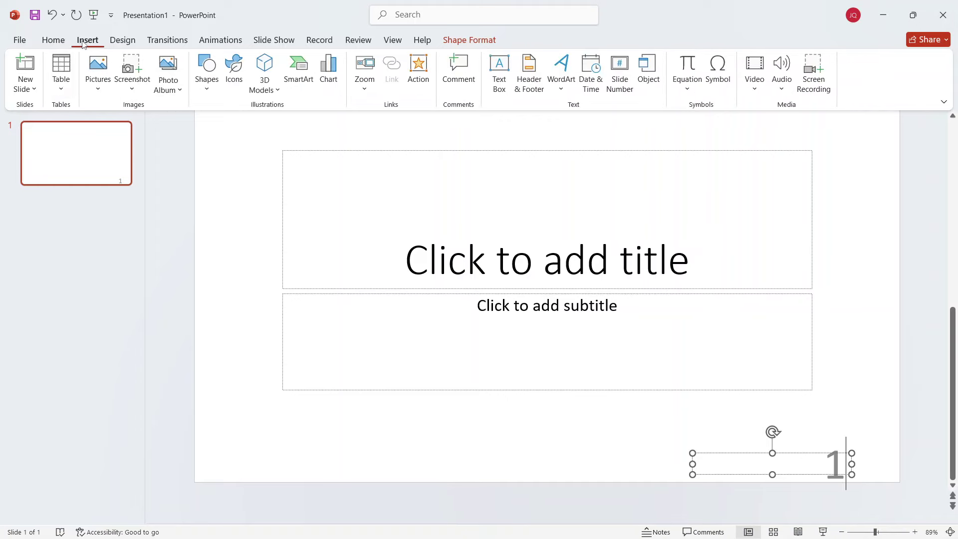
{"action": "left_click", "coordinate": [25, 84]}
{"action": "left_click", "coordinate": [41, 268]}
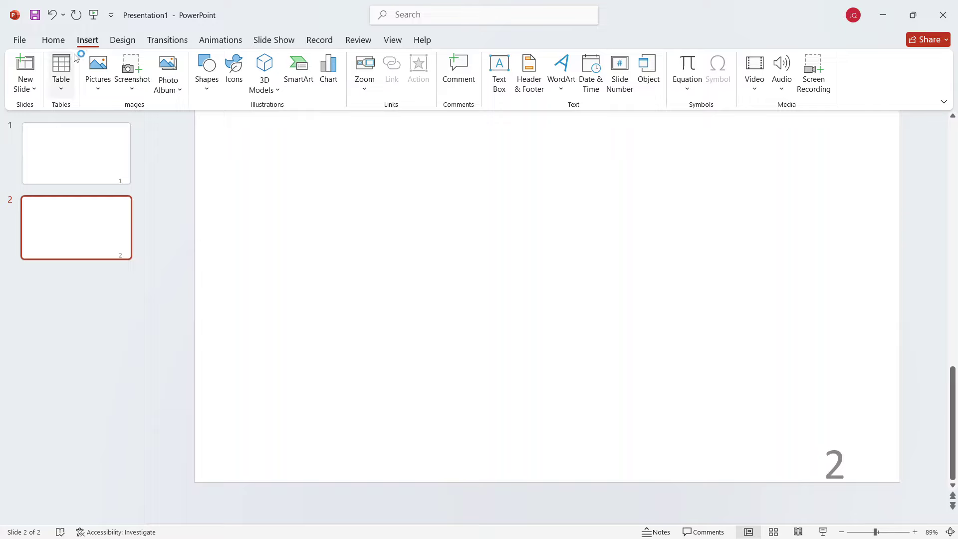
{"action": "left_click", "coordinate": [25, 84]}
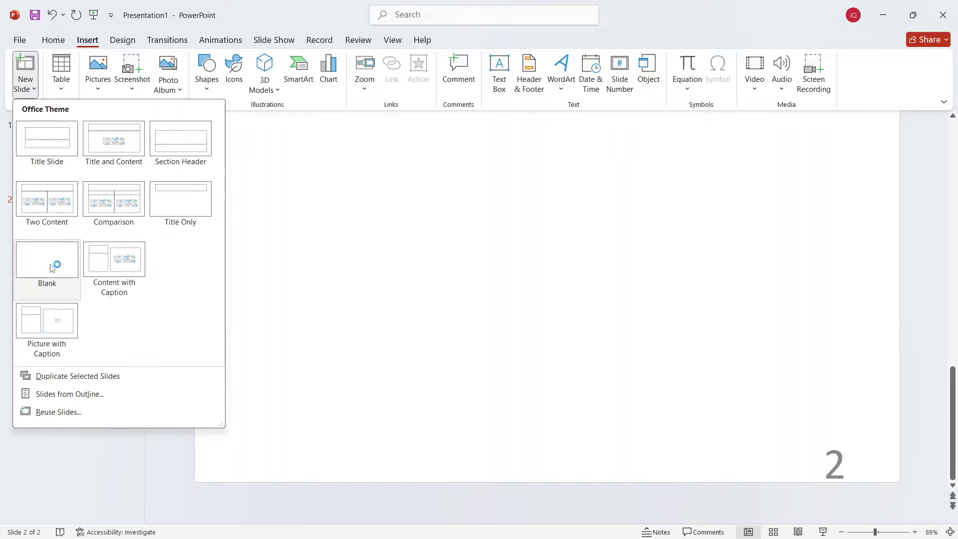
{"action": "left_click", "coordinate": [53, 267]}
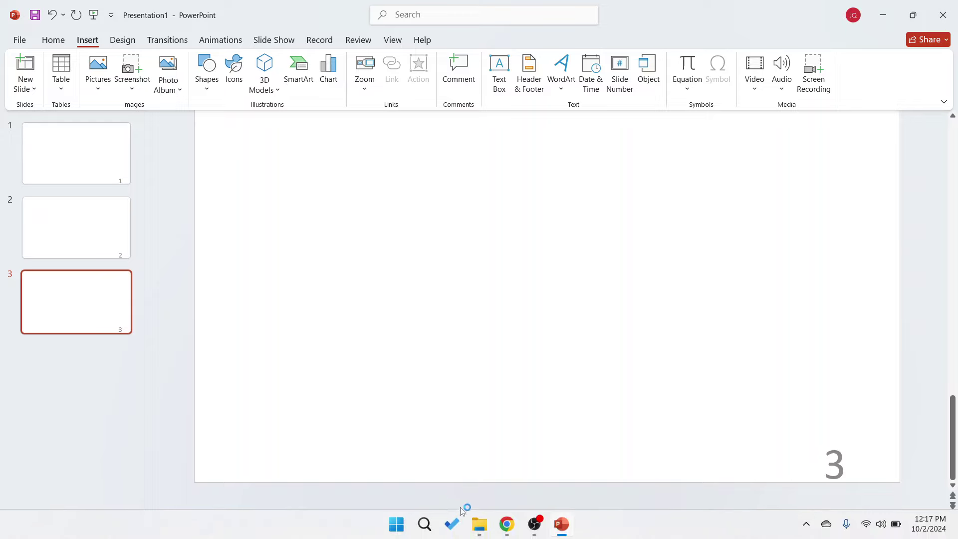
- Switch back to Chrome from the taskbar, showing the page-number search tab
{"action": "left_click", "coordinate": [509, 533]}
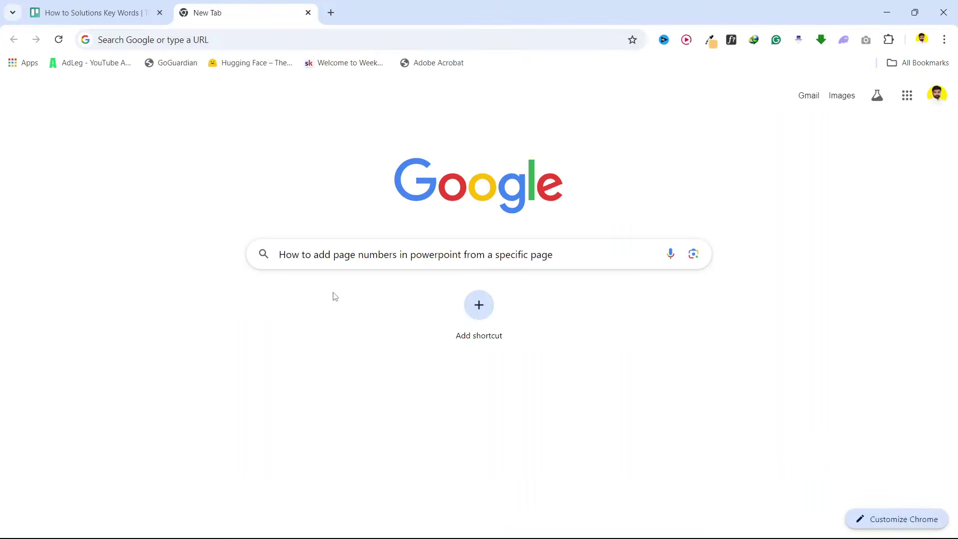